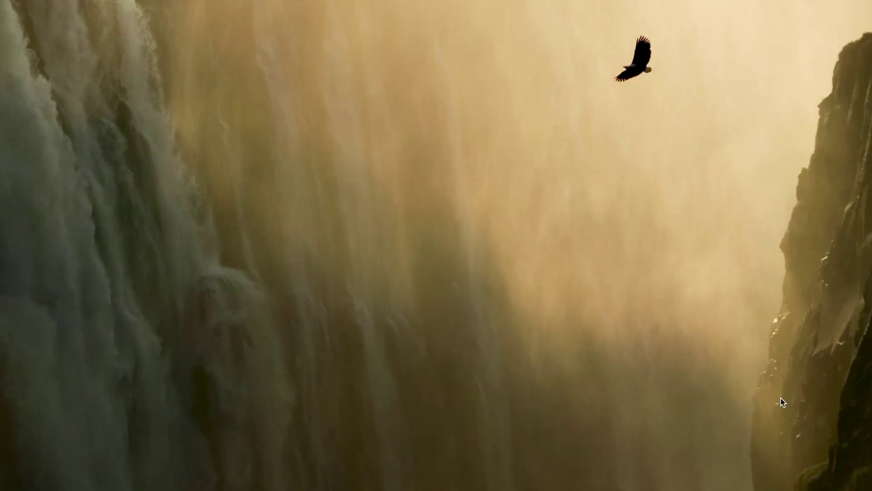
Launch Final Cut Pro from the Dock to open the Luma Fade library's Demo project.
{"action": "left_click", "coordinate": [769, 469]}
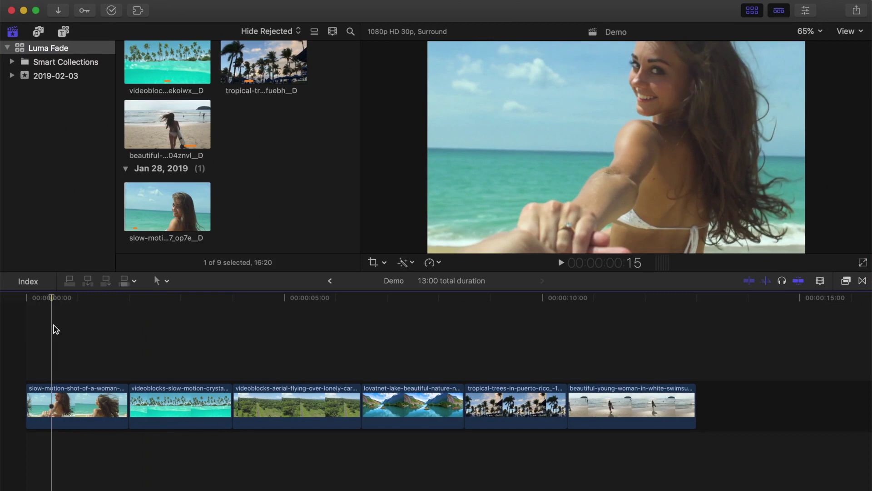
Move the playhead to 2:00 and select Cross Dissolve in the Transitions browser's Dissolves category.
{"action": "left_click_drag", "start_coordinate": [51, 295], "coordinate": [131, 309]}
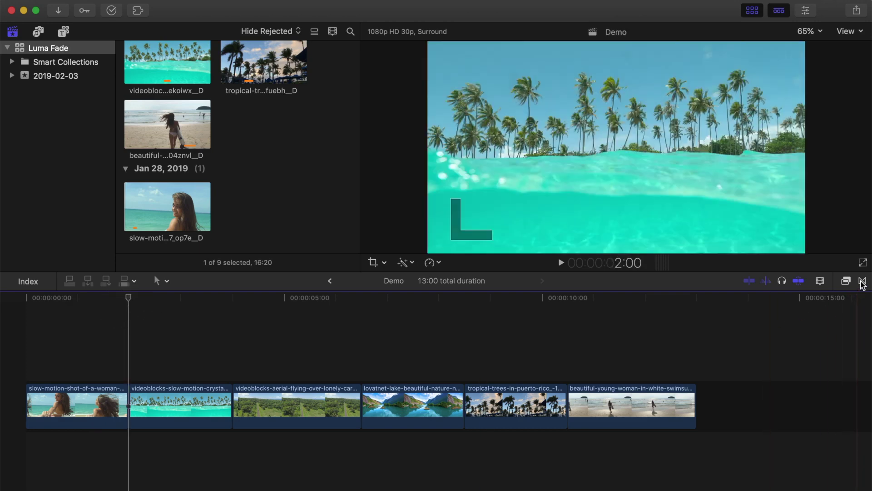
{"action": "left_click", "coordinate": [861, 282]}
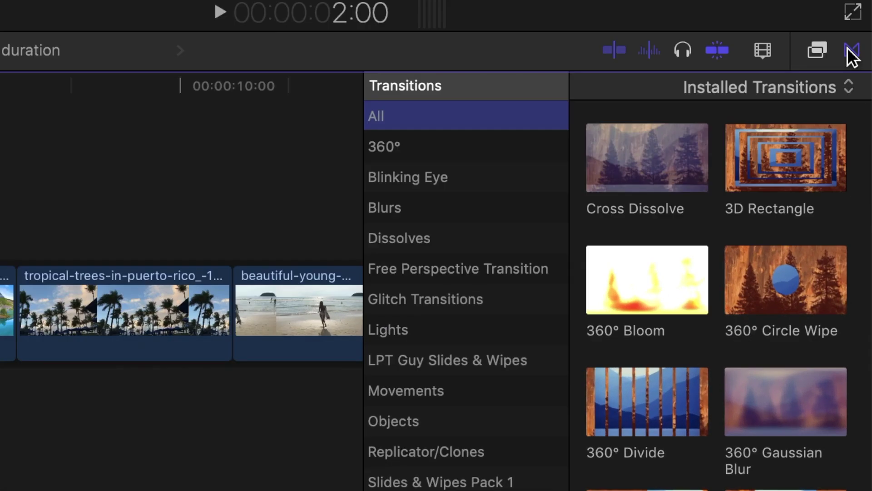
{"action": "left_click", "coordinate": [437, 234]}
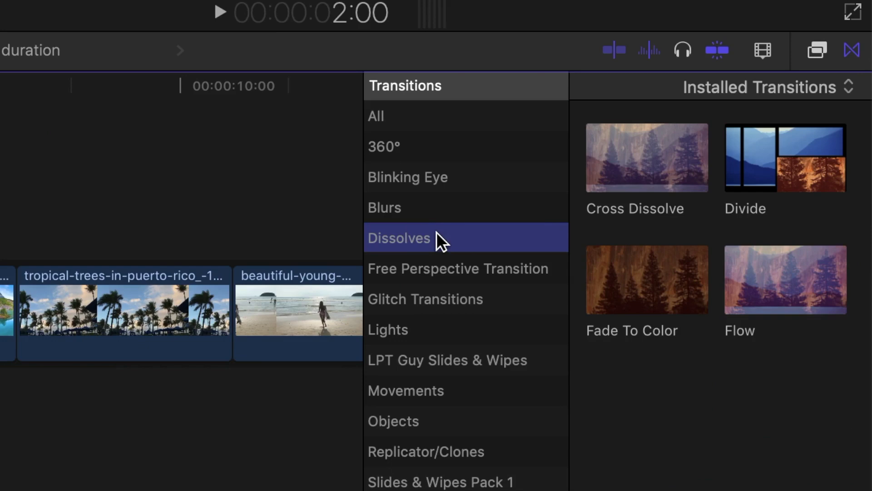
{"action": "left_click", "coordinate": [624, 158]}
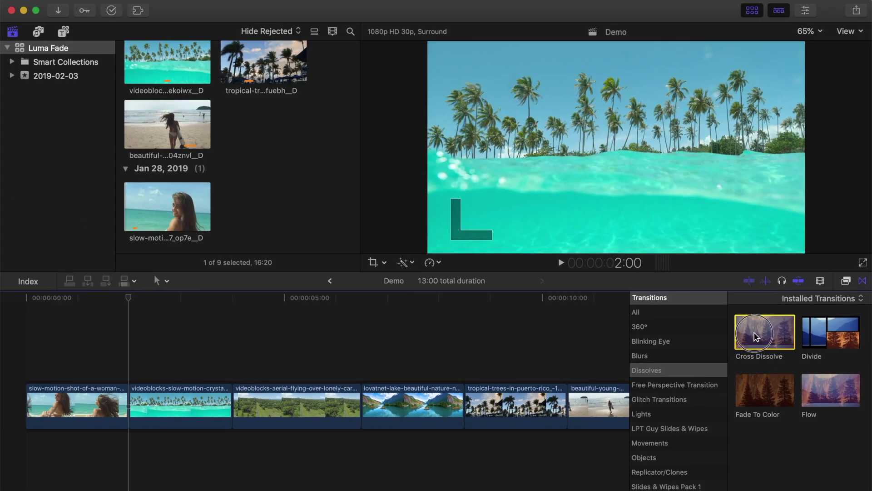
Add a Cross Dissolve between the first two clips and set its Look to Highlights.
{"action": "left_click_drag", "start_coordinate": [624, 158], "coordinate": [123, 395]}
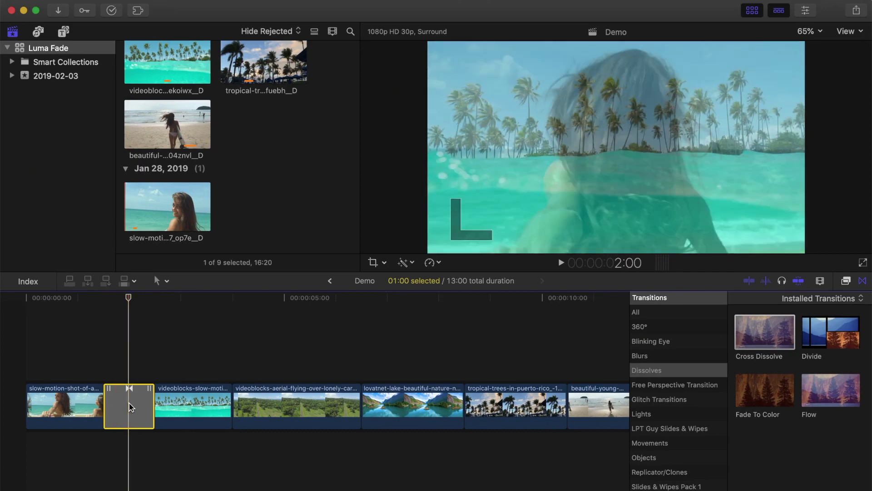
{"action": "key", "text": "super+4"}
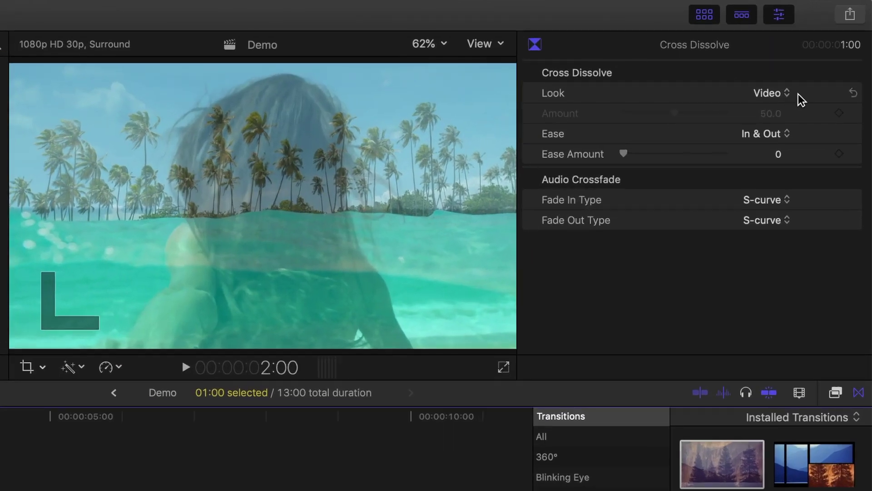
{"action": "left_click", "coordinate": [787, 93]}
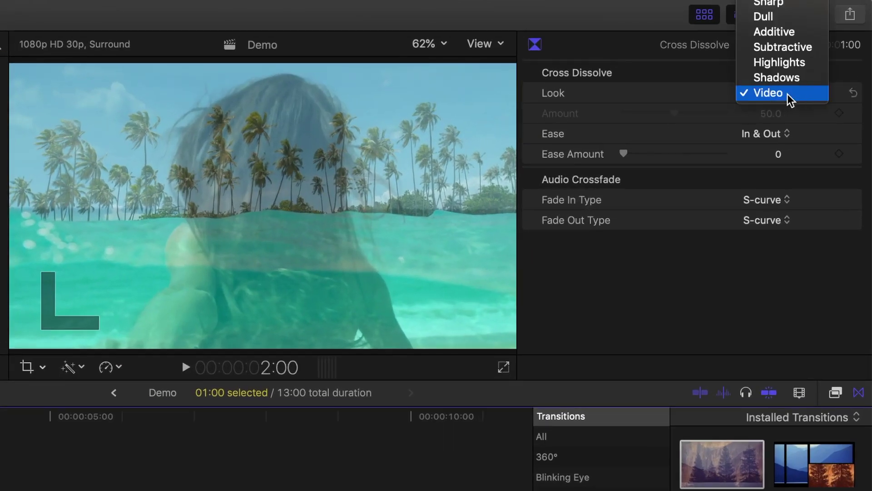
{"action": "left_click", "coordinate": [791, 63]}
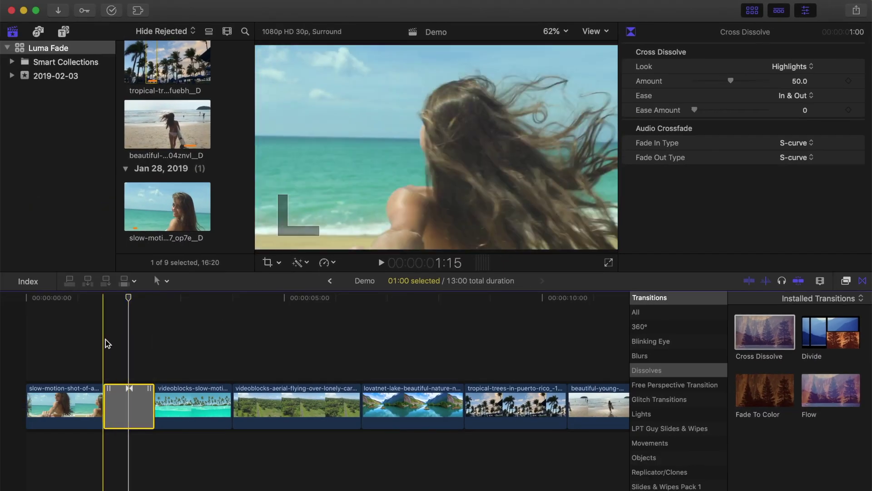
{"action": "key", "text": "space"}
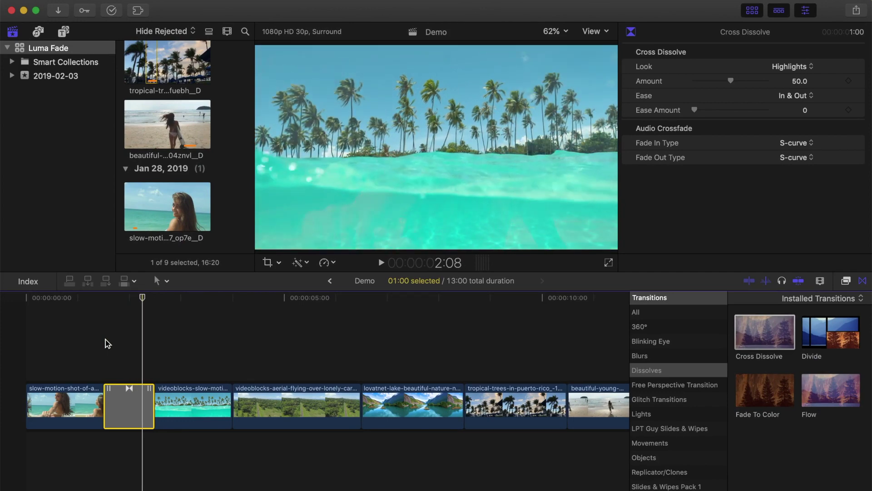
{"action": "left_click", "coordinate": [23, 335]}
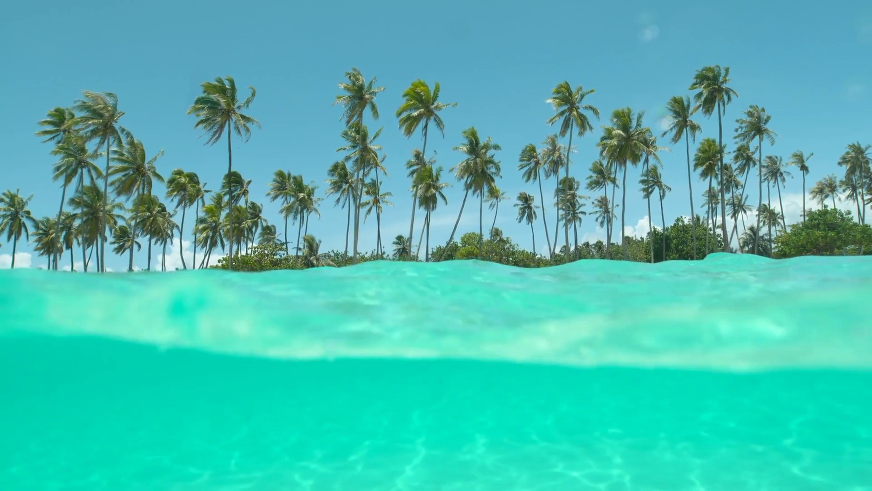
{"action": "key", "text": "Escape"}
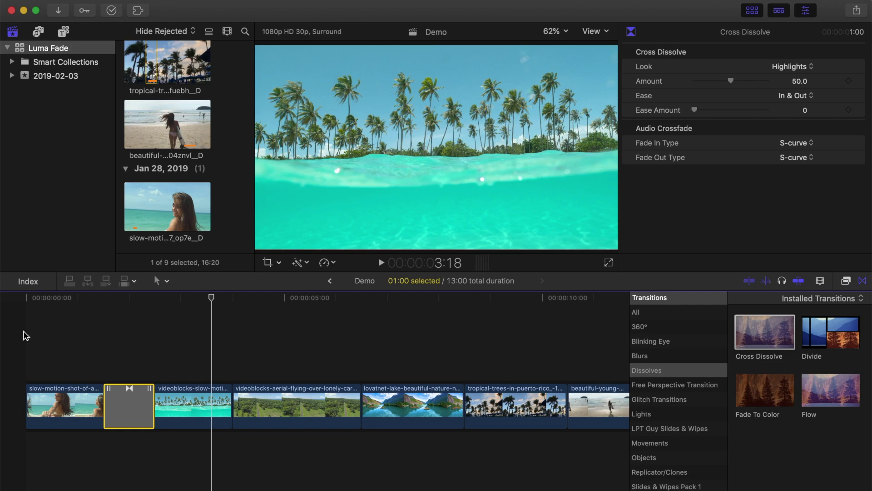
Put the playhead at 6:15 and add a Shadows-look Cross Dissolve between the aerial road and lake clips.
{"action": "left_click_drag", "start_coordinate": [214, 301], "coordinate": [361, 304]}
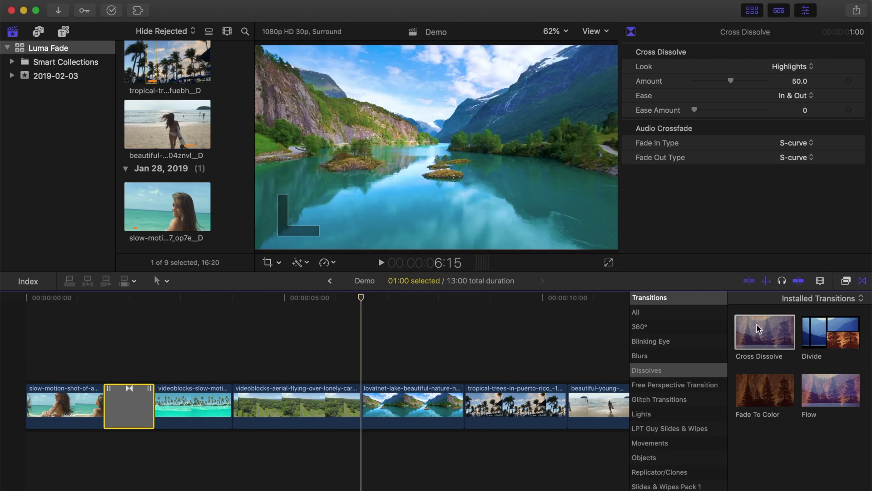
{"action": "left_click_drag", "start_coordinate": [756, 329], "coordinate": [343, 407]}
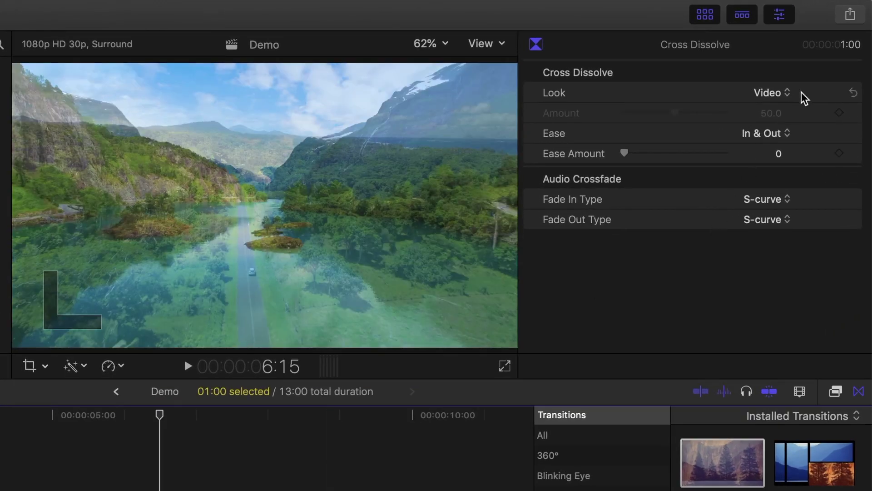
{"action": "left_click", "coordinate": [792, 95]}
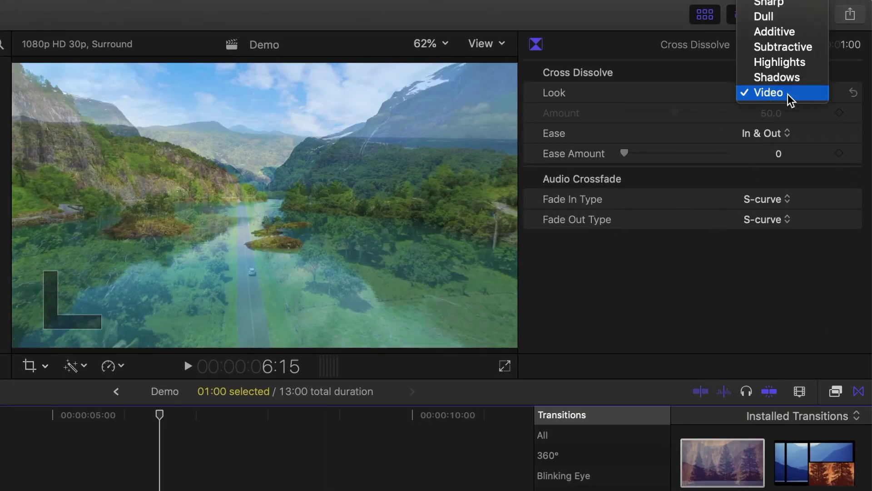
{"action": "left_click", "coordinate": [810, 81]}
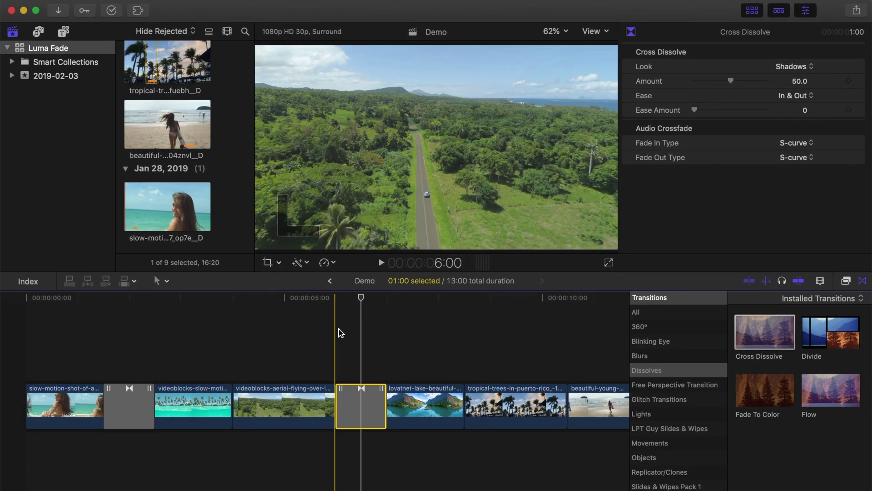
{"action": "key", "text": "space"}
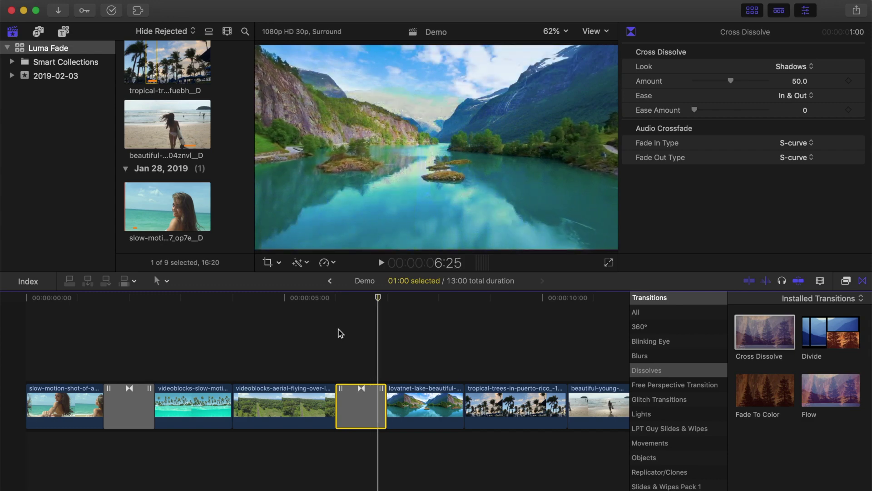
{"action": "key", "text": "space"}
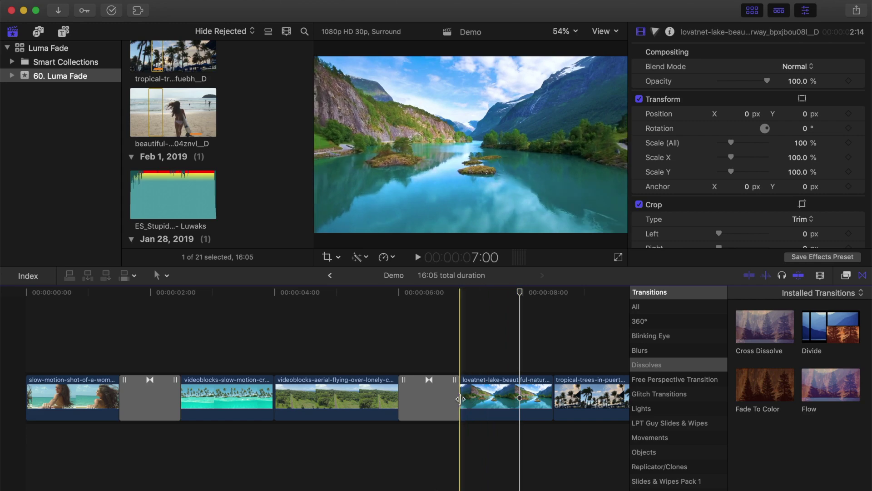
{"action": "left_click_drag", "start_coordinate": [457, 400], "coordinate": [490, 404]}
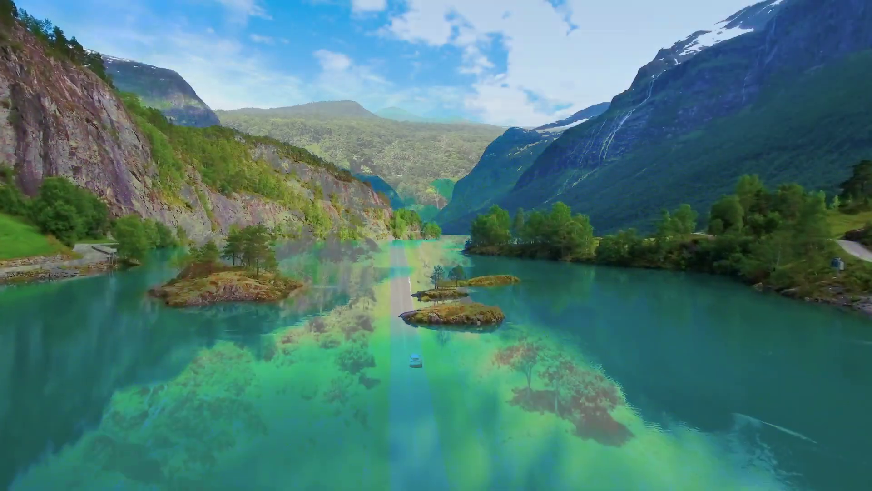
{"action": "key", "text": "space"}
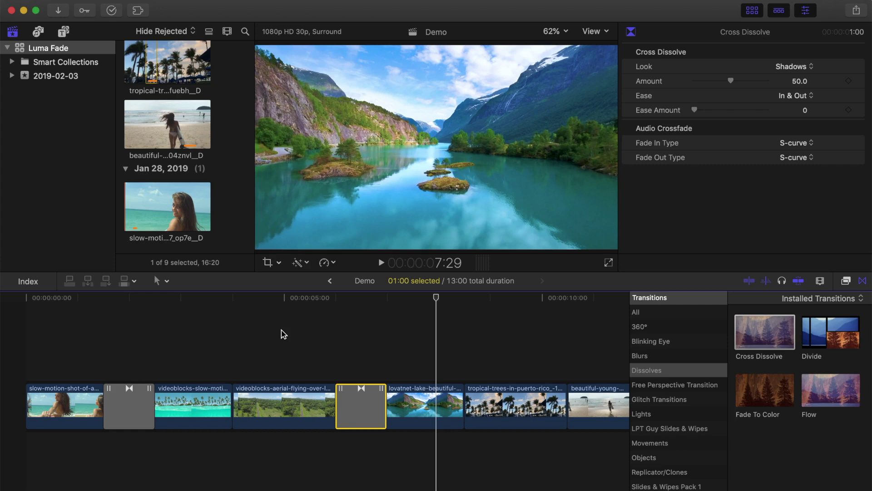
Park the playhead ten frames before 10:15 in the last beach clip.
{"action": "scroll", "coordinate": [284, 334], "scroll_direction": "right", "scroll_amount": 5}
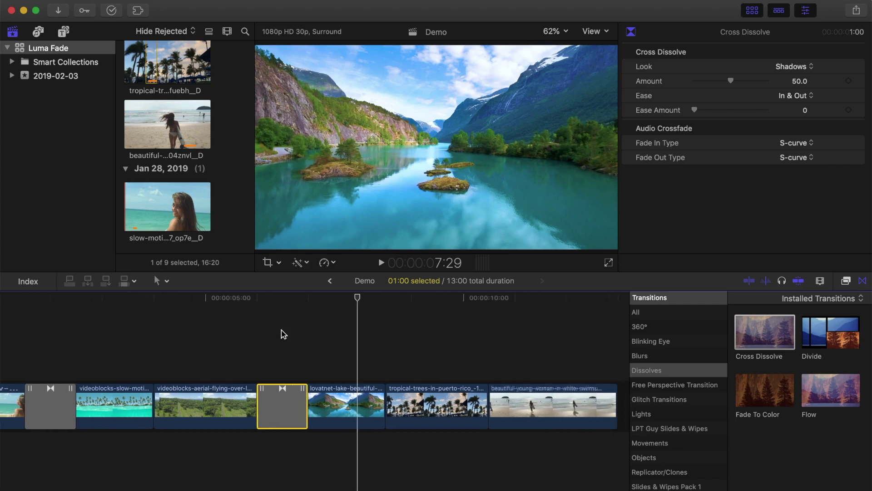
{"action": "left_click_drag", "start_coordinate": [330, 301], "coordinate": [459, 304]}
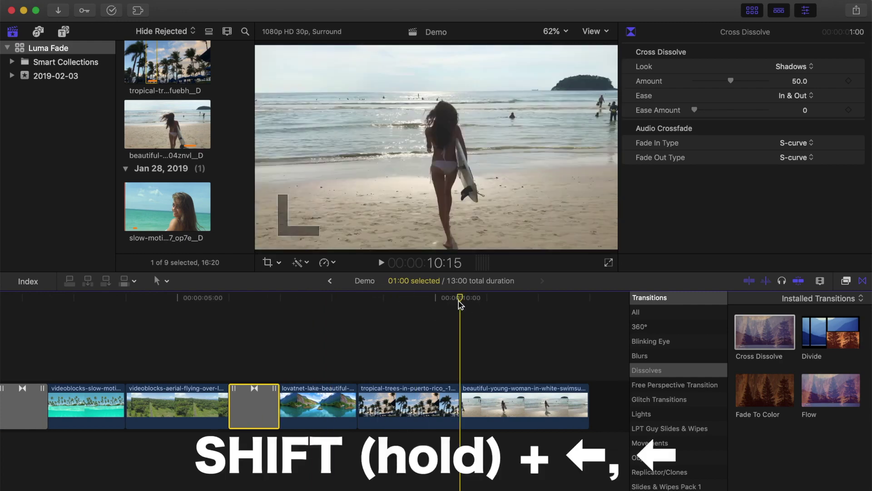
{"action": "key", "text": "shift+Left"}
{"action": "key", "text": "shift+Left"}
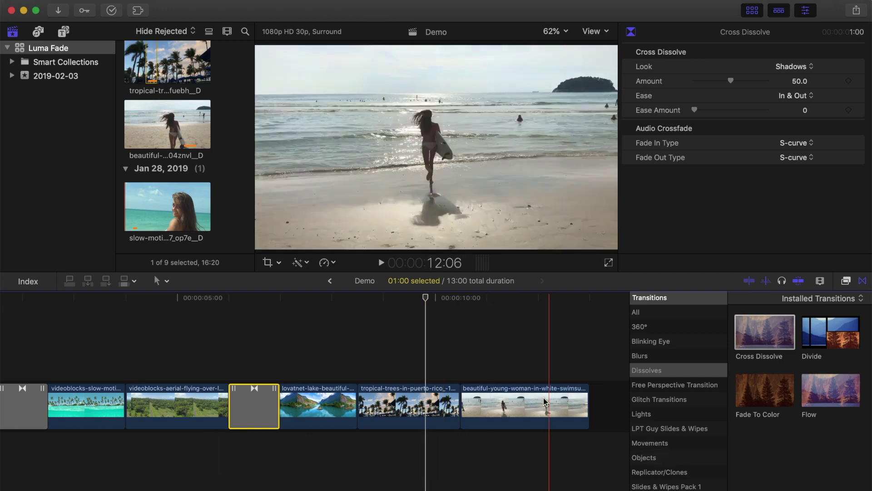
Lift the last beach clip above the storyline as a connected clip, playhead at 10:15.
{"action": "left_click", "coordinate": [512, 406]}
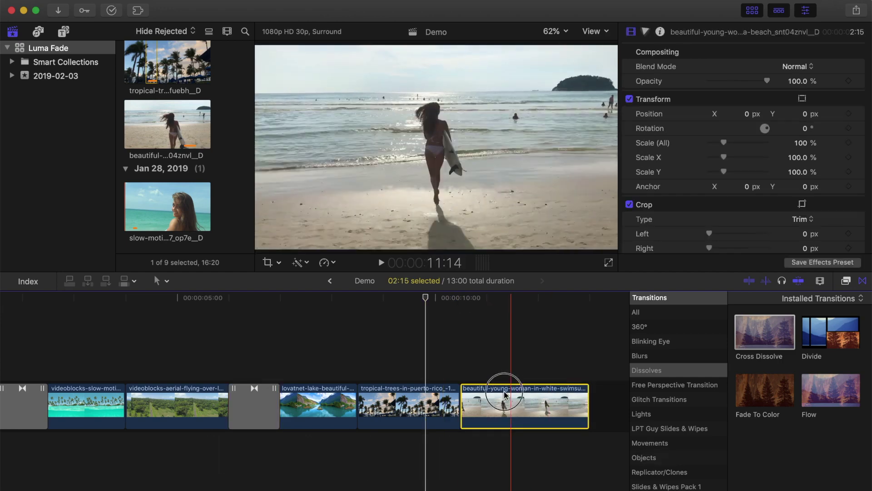
{"action": "left_click_drag", "start_coordinate": [512, 405], "coordinate": [479, 353]}
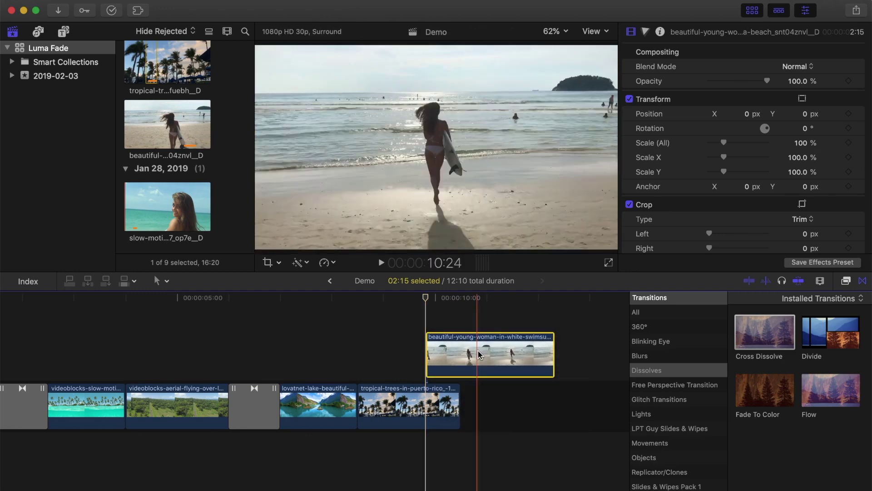
{"action": "left_click", "coordinate": [464, 323]}
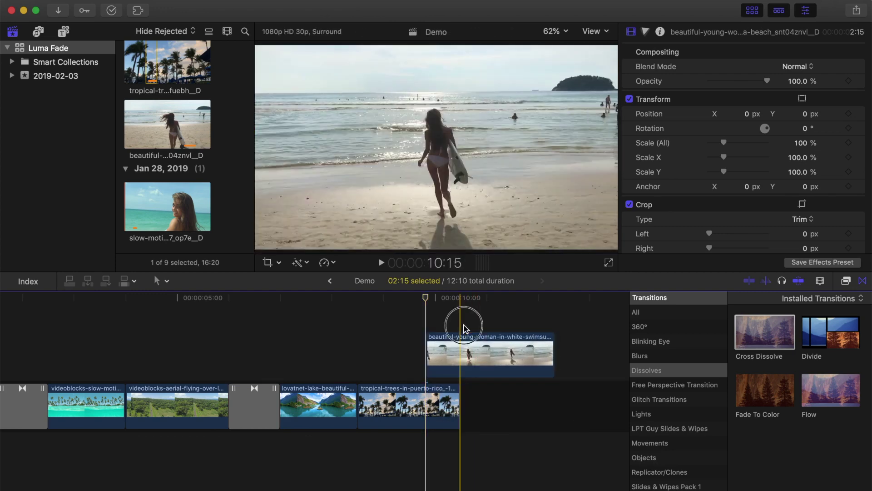
Blade the connected beach clip at 10:15, return the right piece to the storyline, and delete the trailing gap.
{"action": "left_click", "coordinate": [461, 351]}
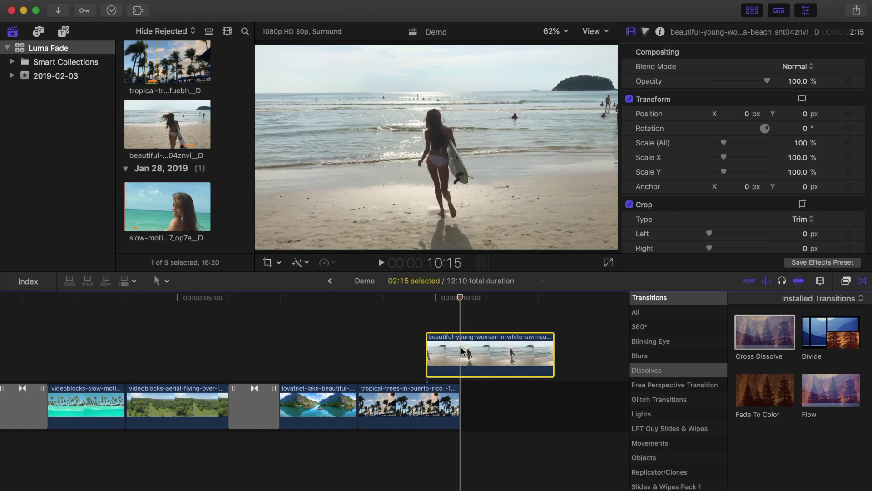
{"action": "key", "text": "super+b"}
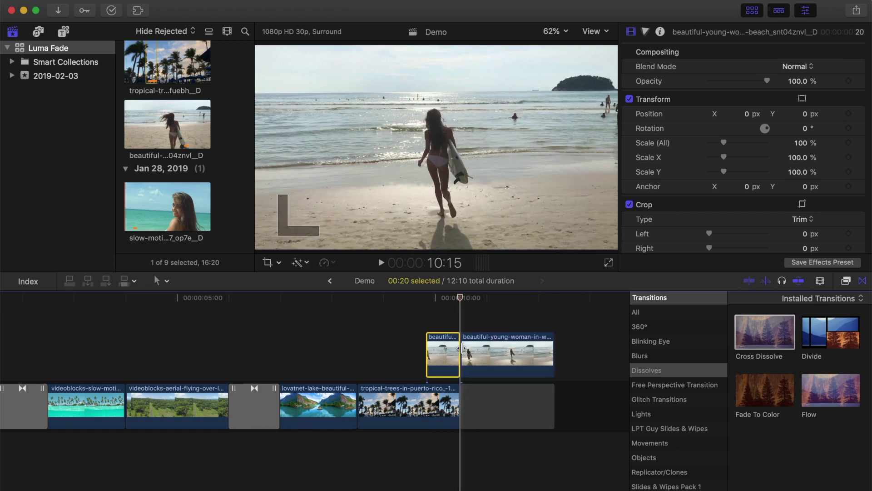
{"action": "left_click_drag", "start_coordinate": [495, 351], "coordinate": [477, 398]}
{"action": "left_click", "coordinate": [575, 404]}
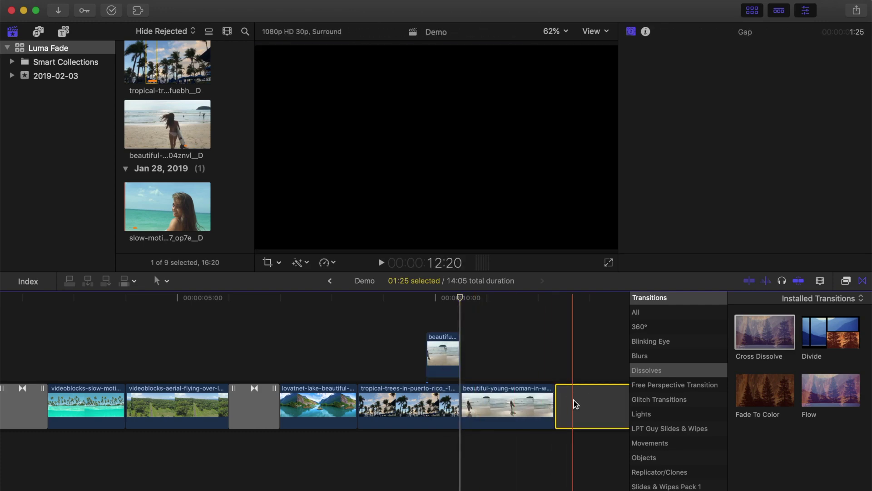
{"action": "key", "text": "Delete"}
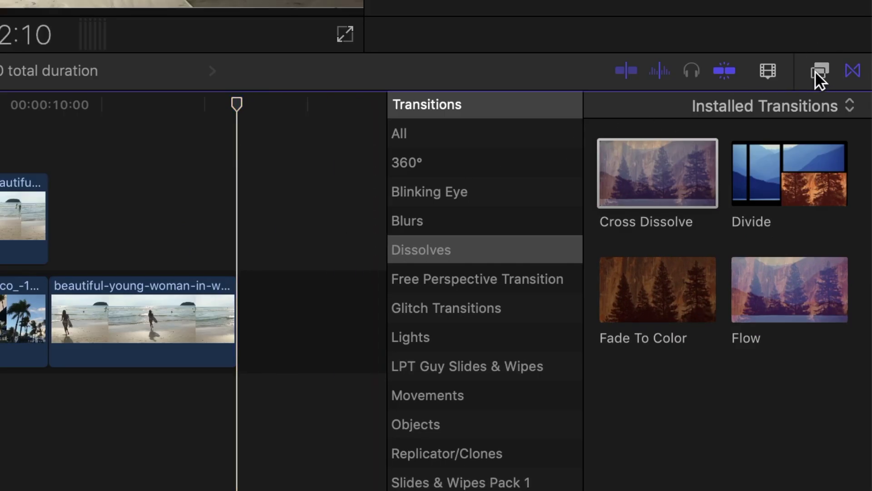
Apply the Keying category's Luma Keyer effect to the short connected beach clip.
{"action": "left_click", "coordinate": [819, 71]}
{"action": "scroll", "coordinate": [460, 192], "scroll_direction": "down", "scroll_amount": 8}
{"action": "left_click", "coordinate": [451, 233]}
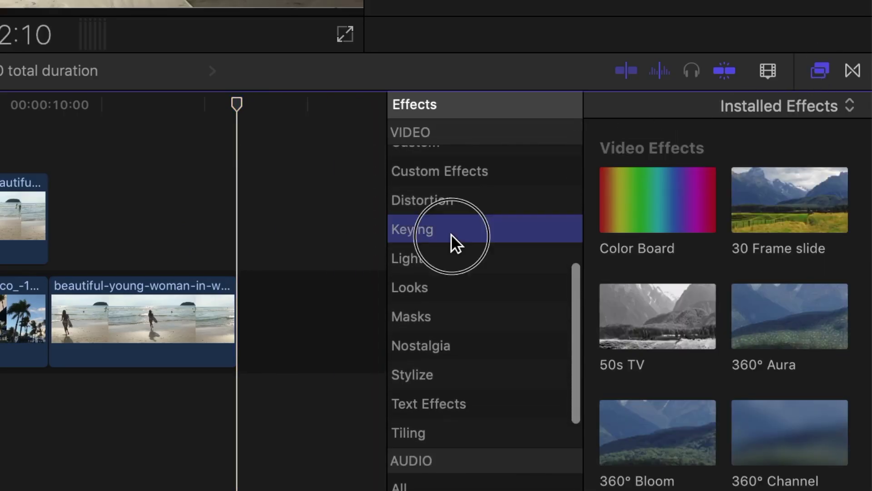
{"action": "left_click", "coordinate": [789, 166]}
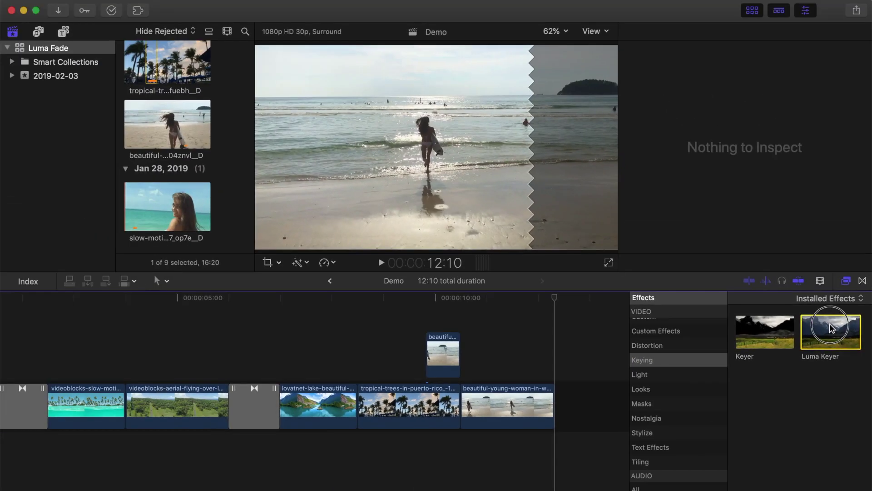
{"action": "left_click_drag", "start_coordinate": [832, 328], "coordinate": [447, 354]}
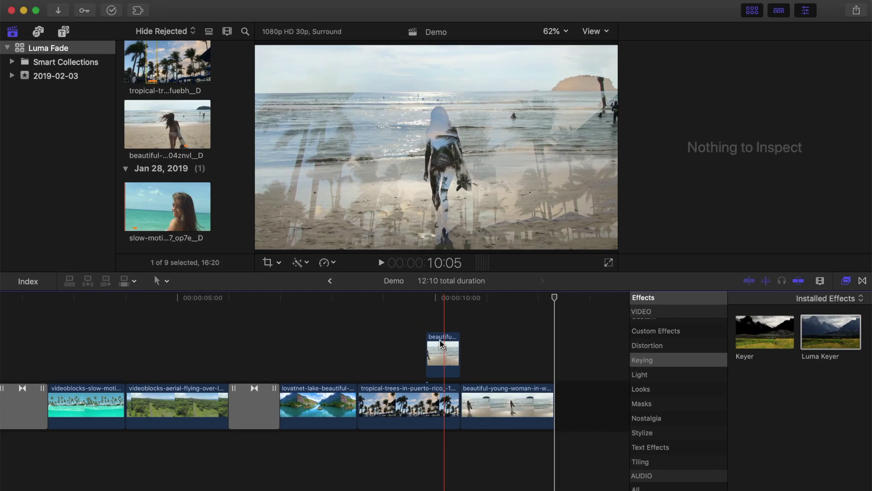
{"action": "left_click", "coordinate": [429, 311]}
Key the connected beach clip fully out with the Luma handles and add a keyframe at 9:25.
{"action": "left_click", "coordinate": [445, 356]}
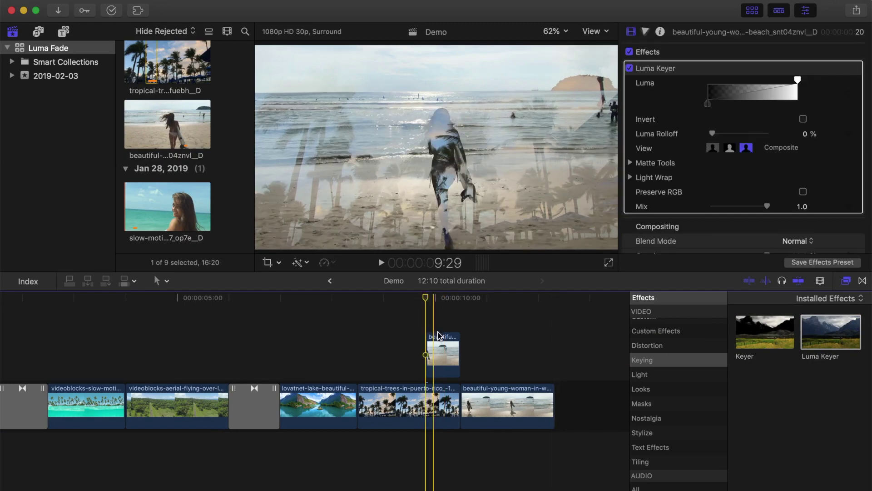
{"action": "left_click", "coordinate": [444, 356]}
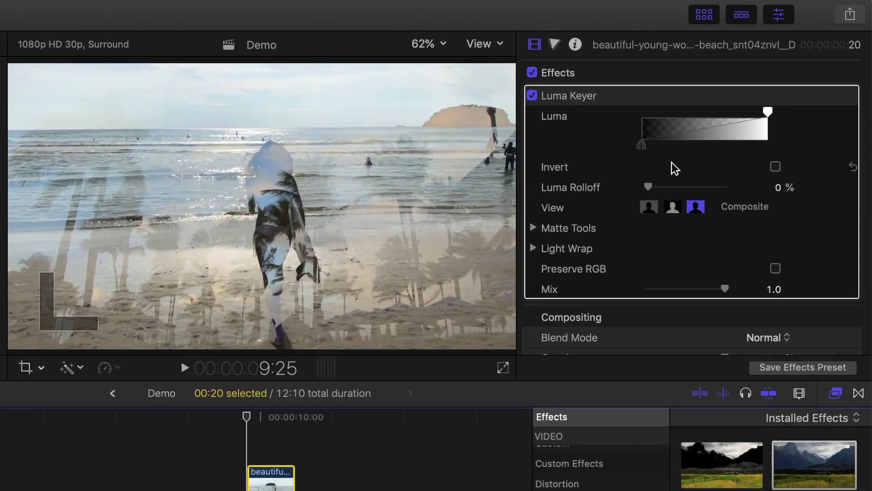
{"action": "left_click_drag", "start_coordinate": [644, 146], "coordinate": [774, 148]}
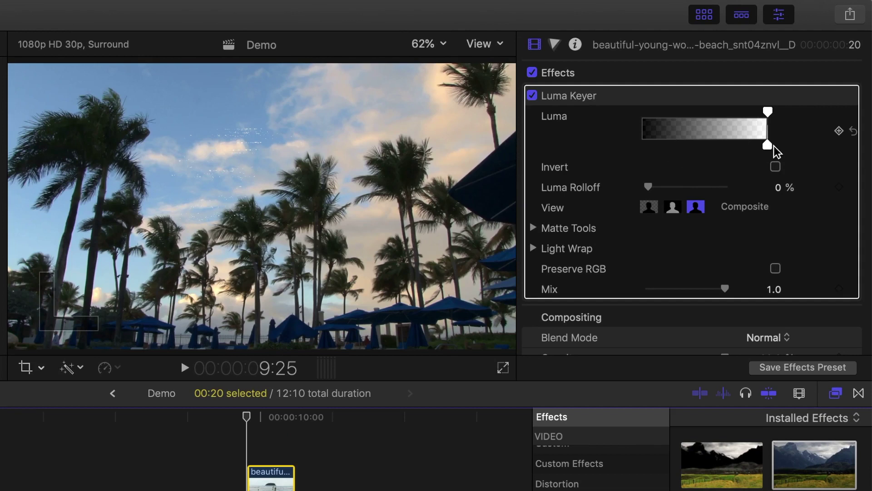
{"action": "left_click", "coordinate": [840, 132]}
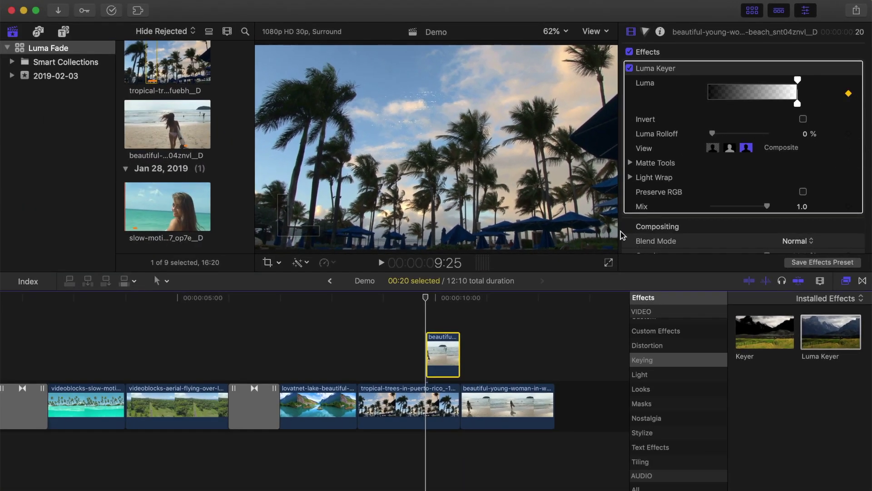
At 10:15, drag the Luma levels left to fully reveal the beach clip, then play the fade.
{"action": "left_click_drag", "start_coordinate": [426, 298], "coordinate": [463, 299]}
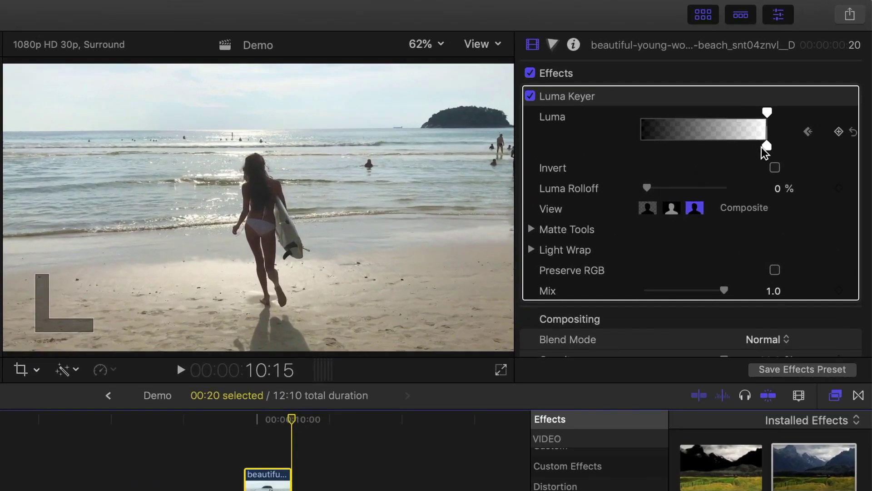
{"action": "left_click_drag", "start_coordinate": [768, 147], "coordinate": [638, 155]}
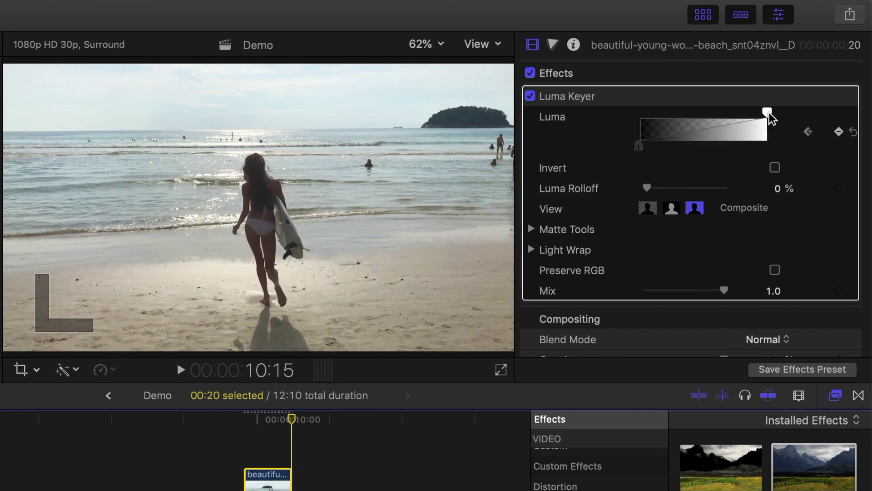
{"action": "left_click_drag", "start_coordinate": [770, 113], "coordinate": [638, 113]}
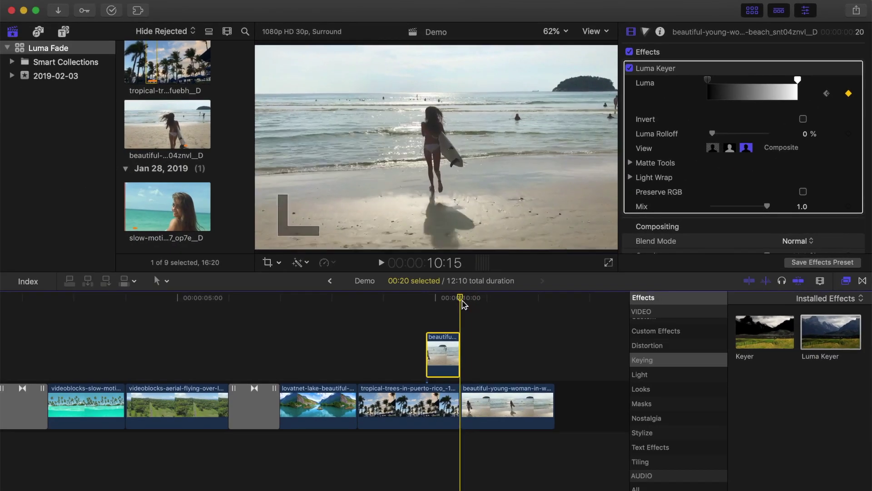
{"action": "left_click_drag", "start_coordinate": [462, 301], "coordinate": [429, 303]}
{"action": "key", "text": "space"}
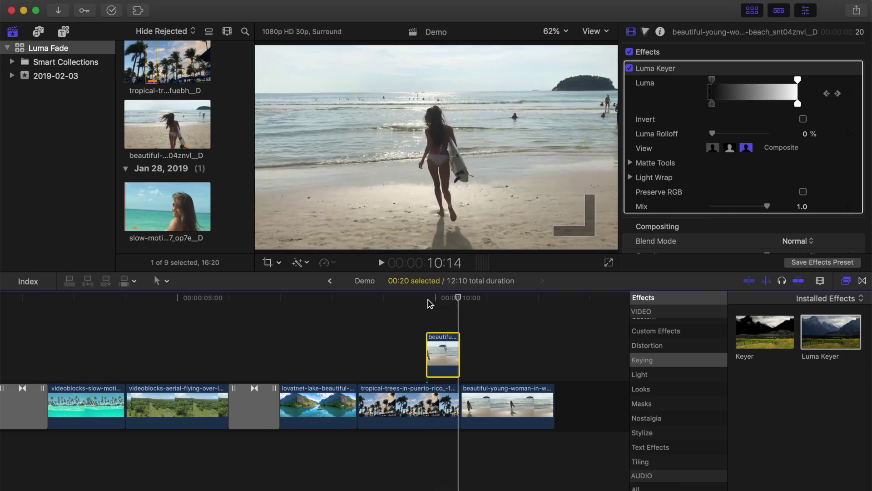
{"action": "key", "text": "space"}
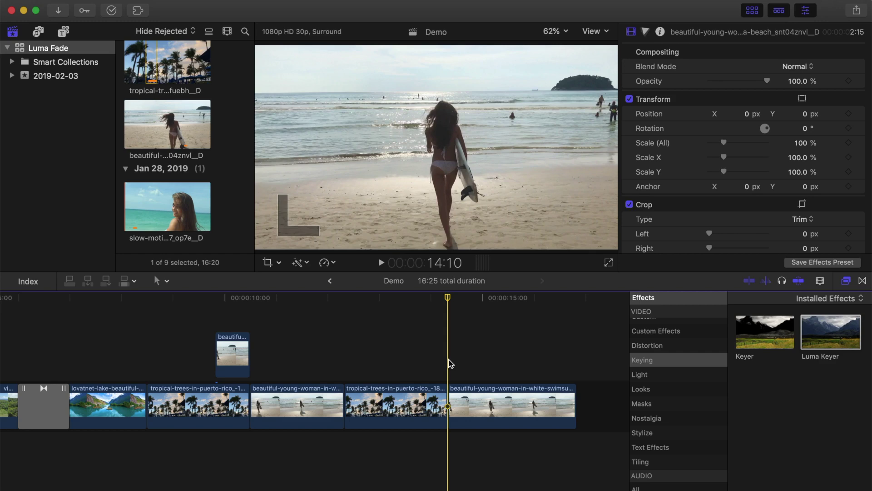
Lift the last woman clip 20 frames early, blade it, return the remainder, and delete the end gap.
{"action": "key", "text": "j"}
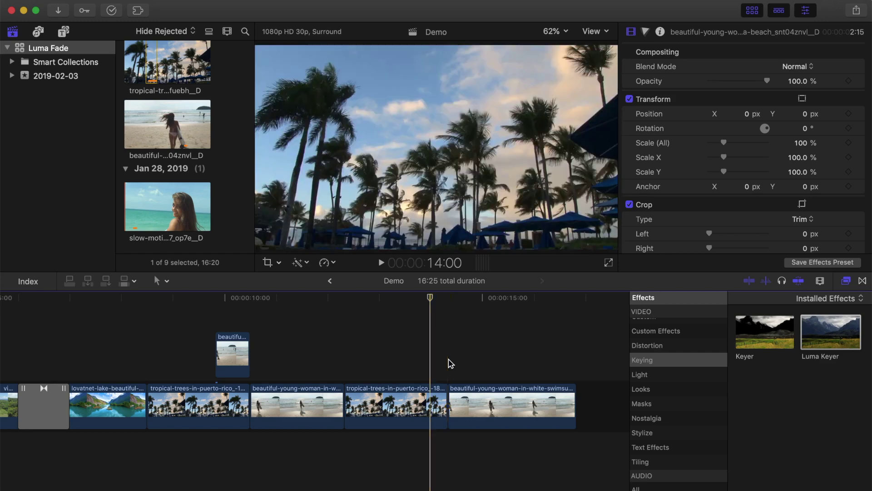
{"action": "key", "text": "k"}
{"action": "left_click_drag", "start_coordinate": [487, 387], "coordinate": [452, 355]}
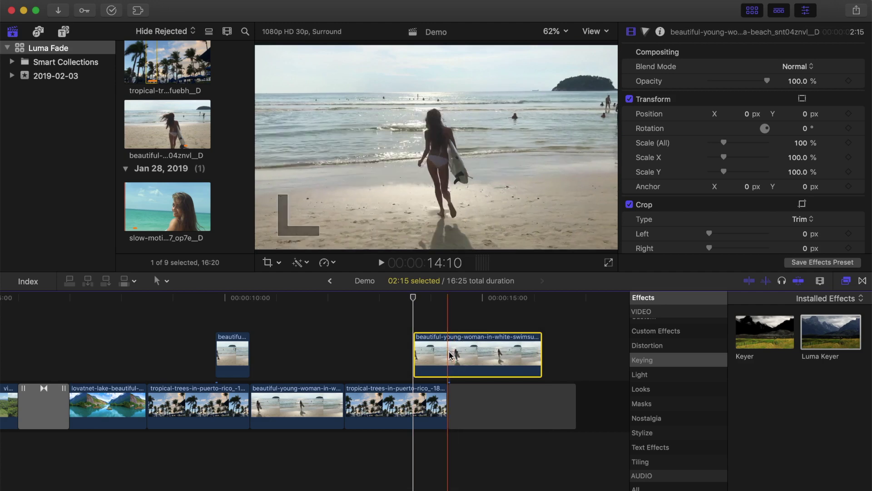
{"action": "key", "text": "super+b"}
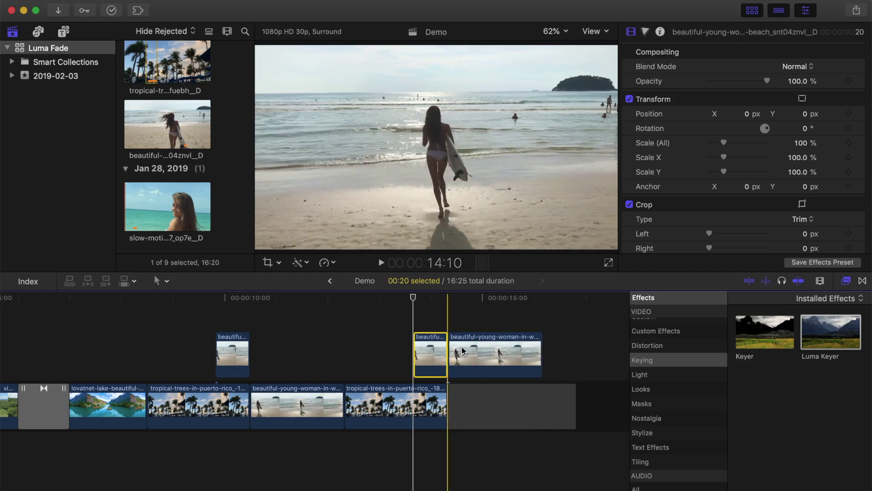
{"action": "left_click_drag", "start_coordinate": [453, 354], "coordinate": [463, 391]}
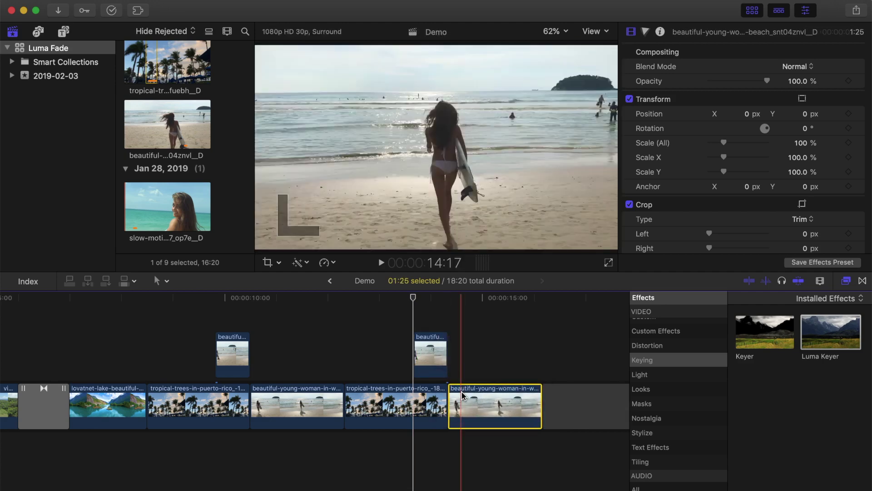
{"action": "left_click", "coordinate": [554, 408]}
{"action": "key", "text": "Delete"}
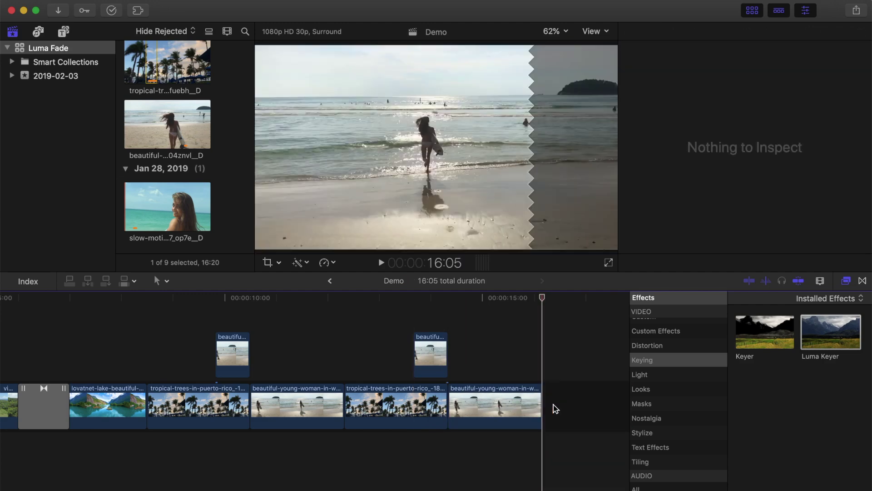
Apply an inverted Luma Keyer to the second connected clip, keyed fully out at 13:20.
{"action": "left_click_drag", "start_coordinate": [820, 338], "coordinate": [429, 358]}
{"action": "left_click", "coordinate": [429, 358]}
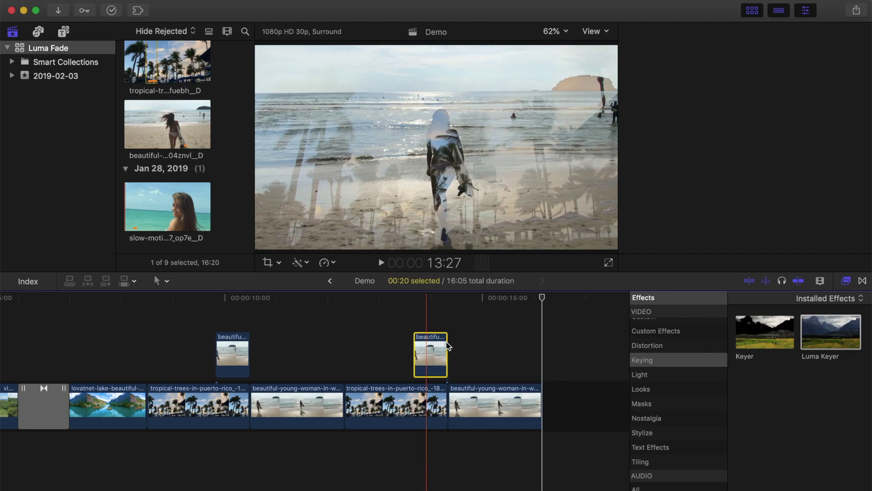
{"action": "left_click_drag", "start_coordinate": [429, 298], "coordinate": [418, 302]}
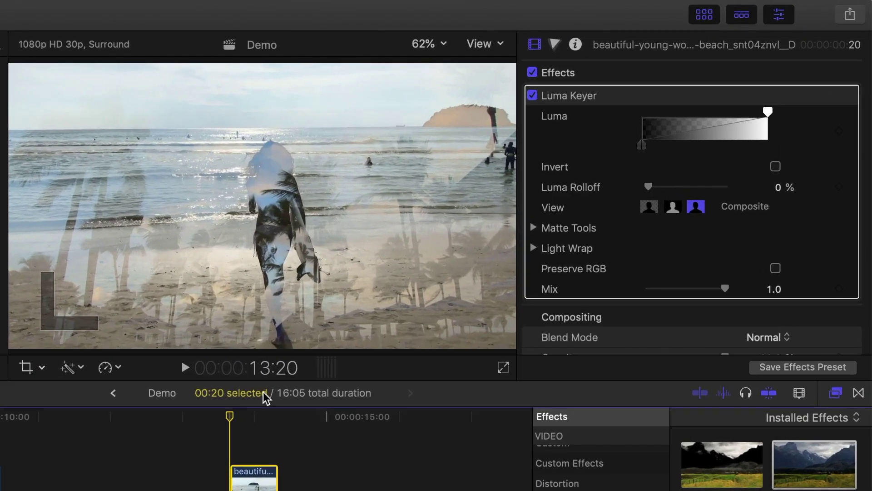
{"action": "left_click", "coordinate": [776, 167]}
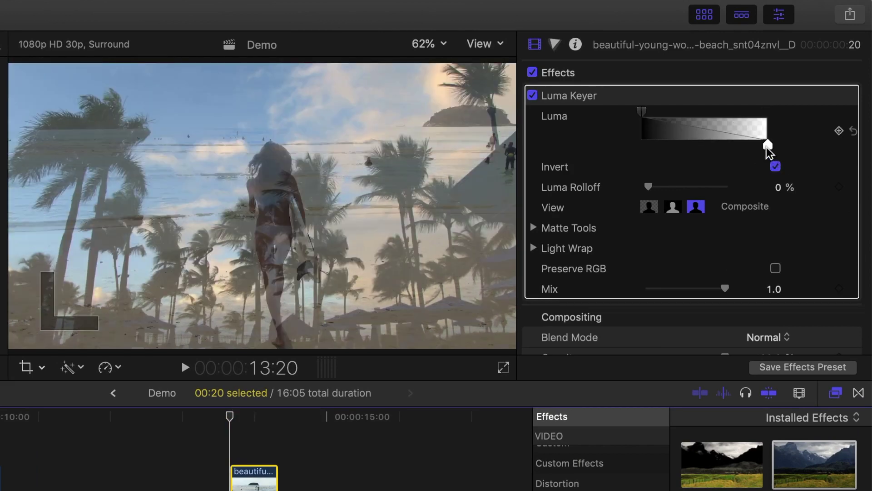
{"action": "left_click_drag", "start_coordinate": [767, 146], "coordinate": [640, 147]}
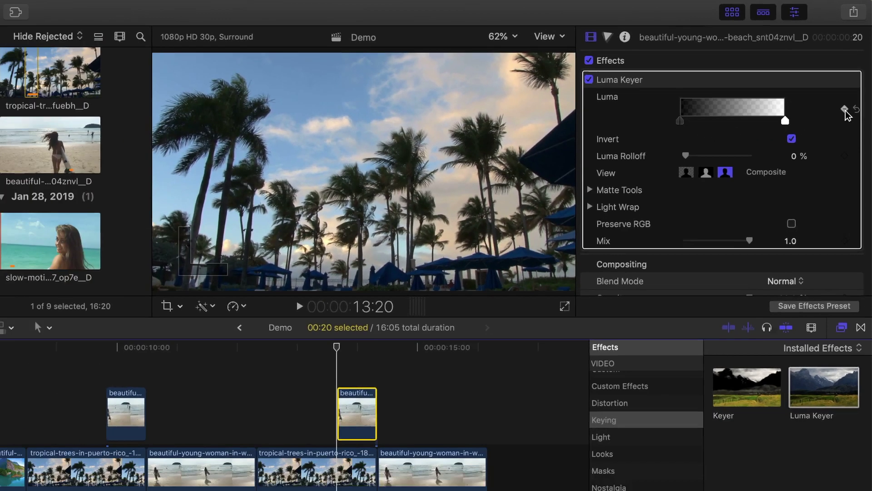
Set the Luma levels at 14:10 to end the fade, then step through it frame by frame.
{"action": "left_click", "coordinate": [371, 345]}
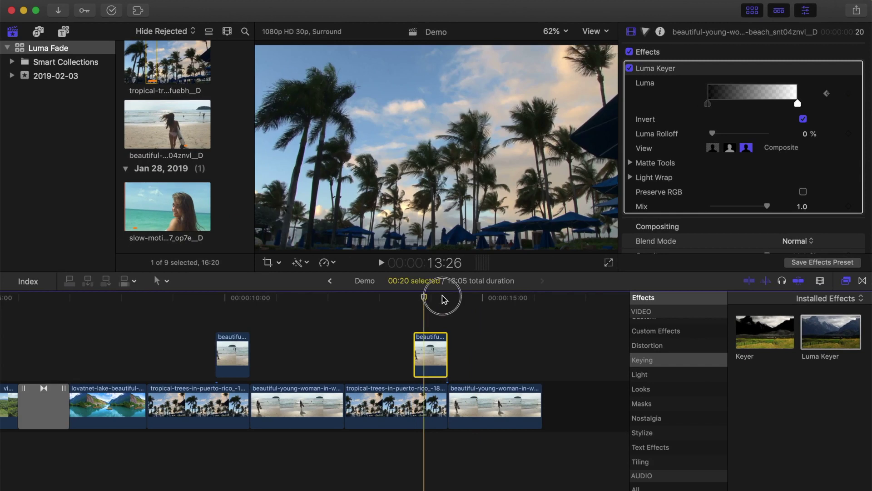
{"action": "left_click", "coordinate": [446, 298]}
{"action": "left_click_drag", "start_coordinate": [708, 103], "coordinate": [798, 79]}
{"action": "left_click", "coordinate": [415, 299]}
{"action": "key", "text": "Right"}
{"action": "key", "text": "Right"}
{"action": "key", "text": "Right"}
{"action": "key", "text": "Right"}
{"action": "key", "text": "Right"}
{"action": "key", "text": "Right"}
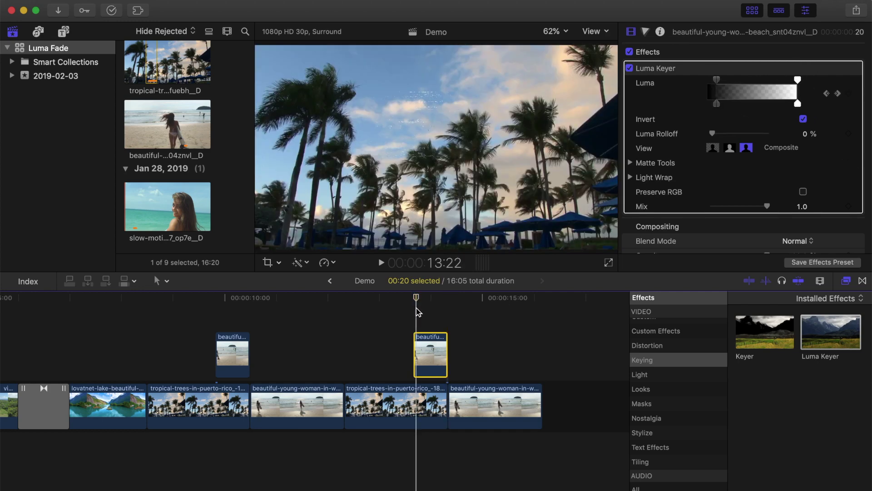
{"action": "key", "text": "Right"}
{"action": "key", "text": "Right"}
{"action": "key", "text": "Right"}
{"action": "key", "text": "Right"}
{"action": "key", "text": "Right"}
{"action": "key", "text": "Right"}
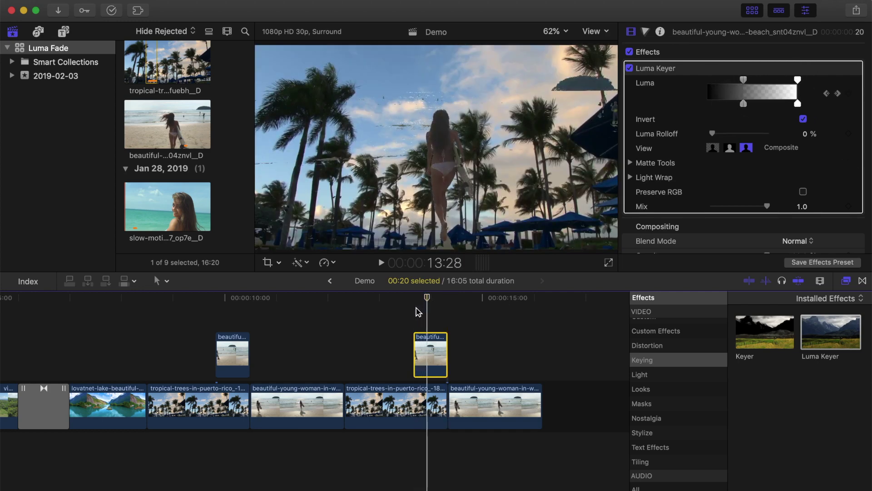
{"action": "key", "text": "Right"}
{"action": "key", "text": "Right"}
{"action": "key", "text": "Right"}
{"action": "key", "text": "Right"}
{"action": "key", "text": "Right"}
{"action": "key", "text": "Right"}
{"action": "key", "text": "Right"}
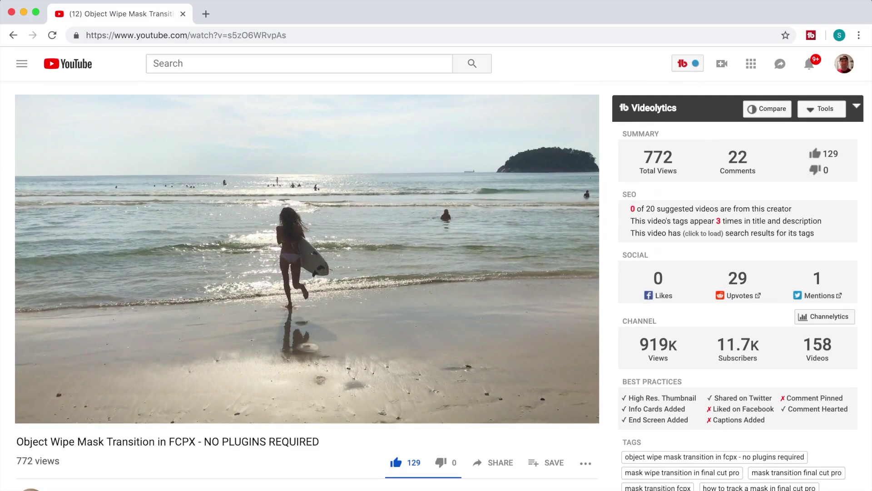
Expand the YouTube description and follow its Big Camera (US) amzn.to link to Amazon's Panasonic G85 page.
{"action": "scroll", "coordinate": [86, 337], "scroll_direction": "down", "scroll_amount": 5}
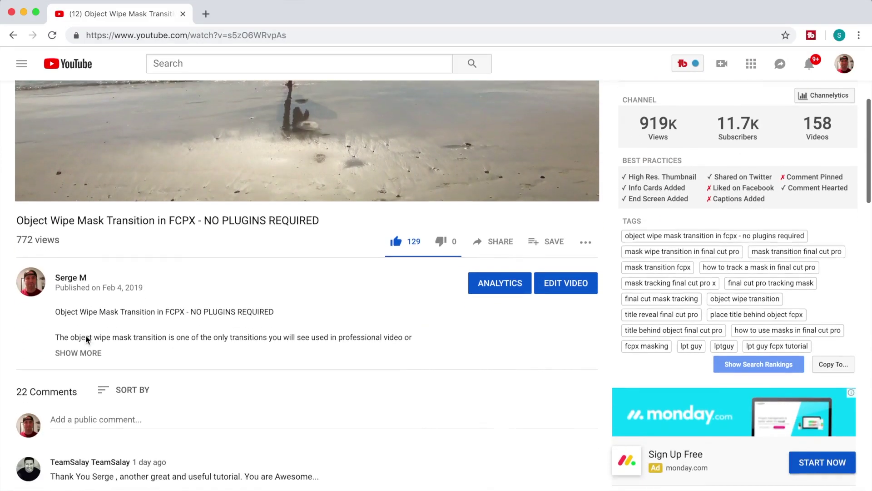
{"action": "left_click", "coordinate": [87, 345]}
{"action": "scroll", "coordinate": [86, 345], "scroll_direction": "down", "scroll_amount": 10}
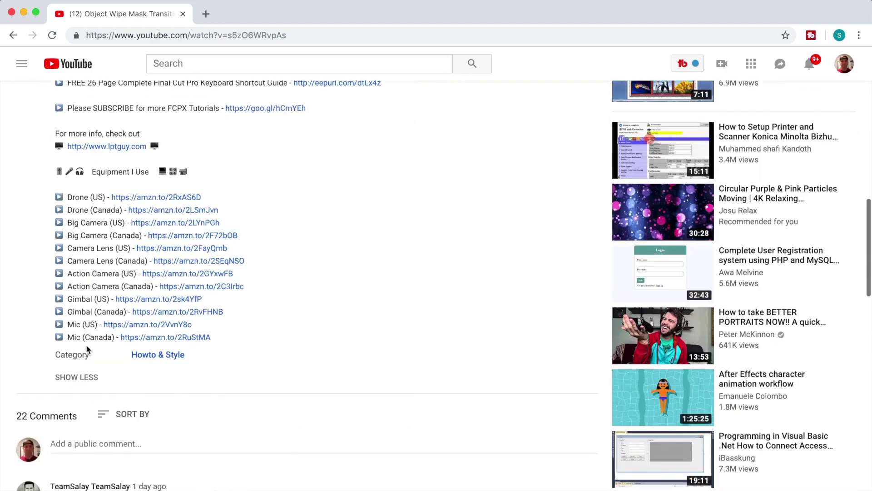
{"action": "scroll", "coordinate": [86, 345], "scroll_direction": "down", "scroll_amount": 1}
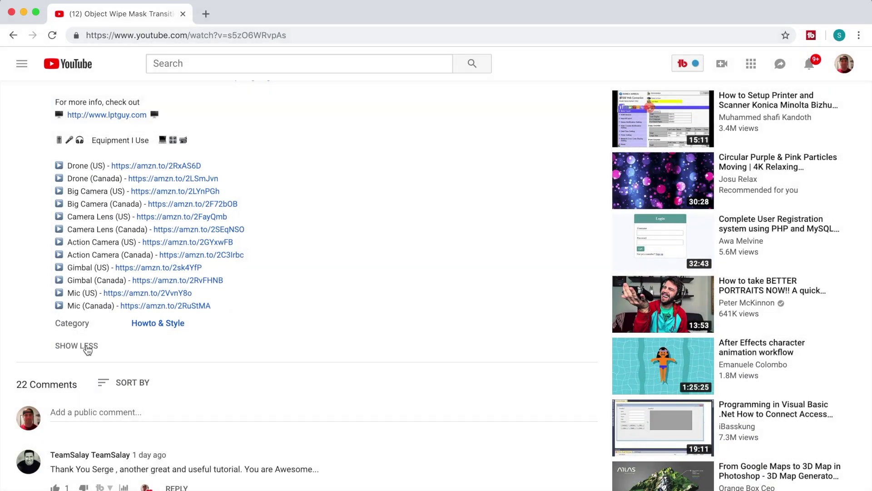
{"action": "left_click", "coordinate": [181, 191]}
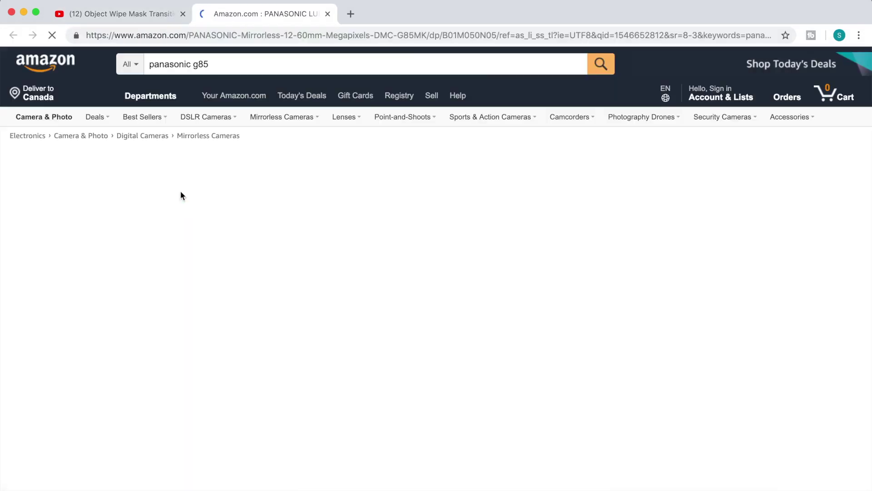